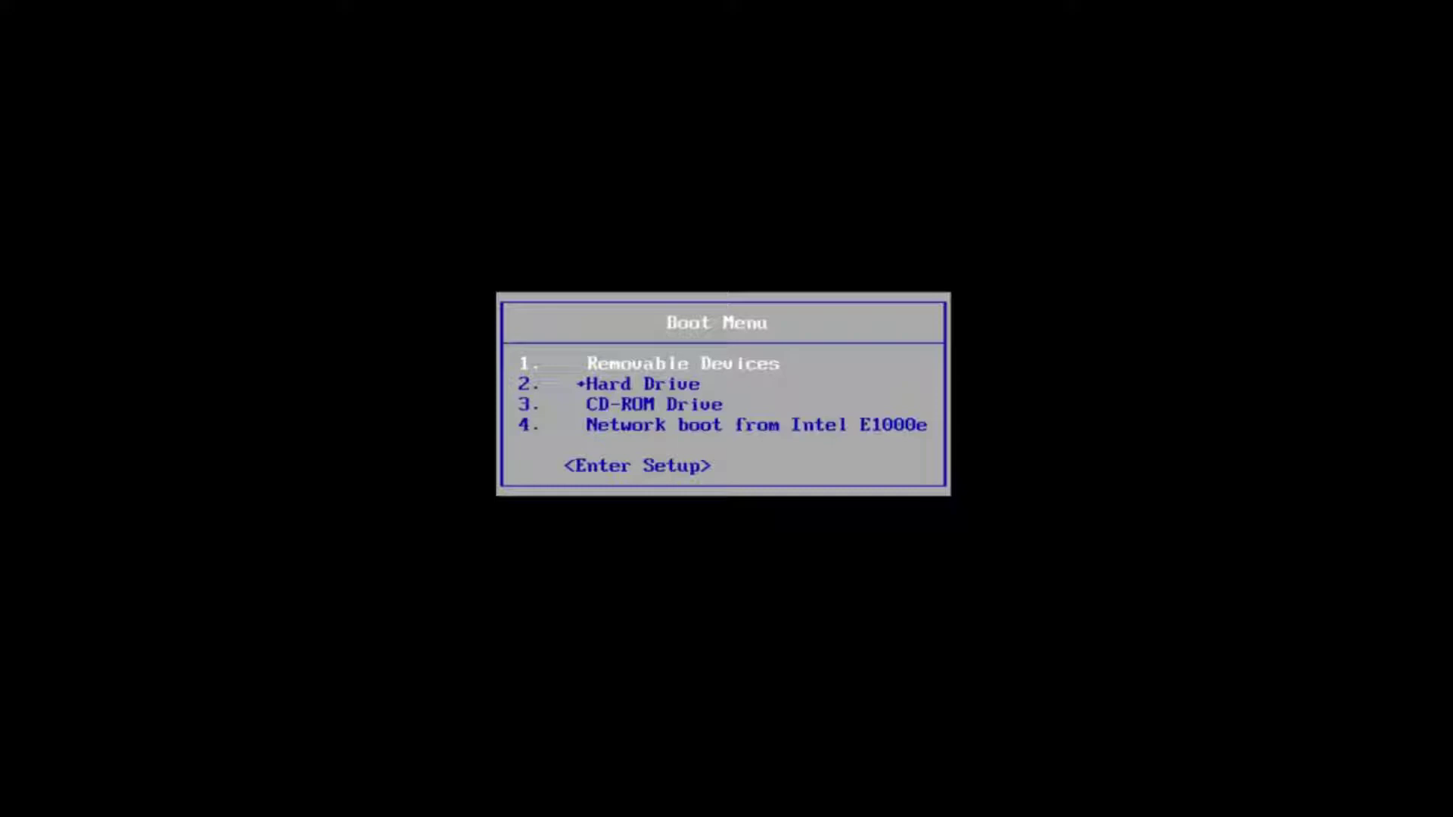
Step: Highlight 3. CD-ROM Drive in the VM BIOS Boot Menu
key("Down")
key("Down")
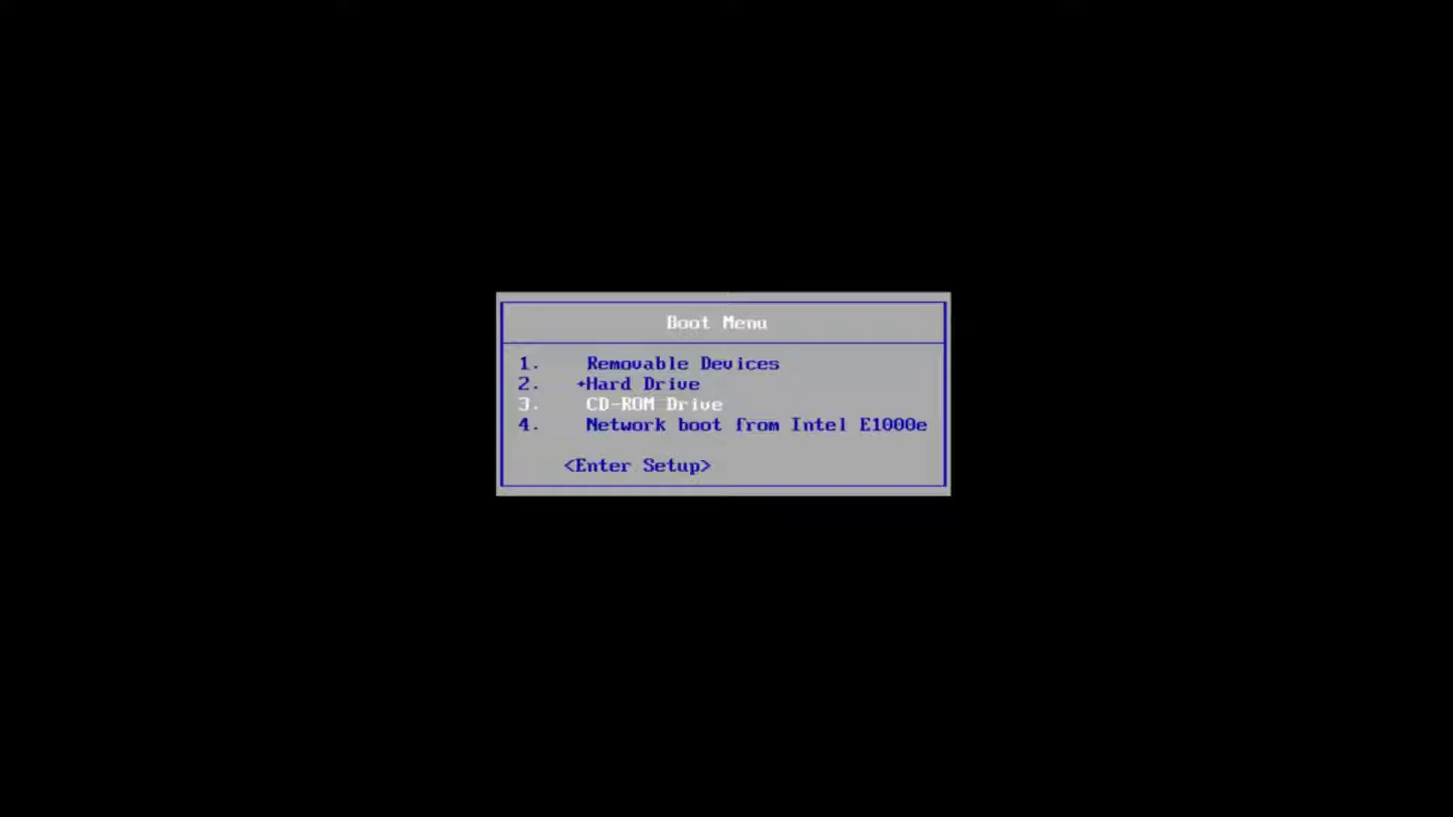
Step: Boot the VM from CD-ROM Drive and confirm booting from the installation DVD
key("Return")
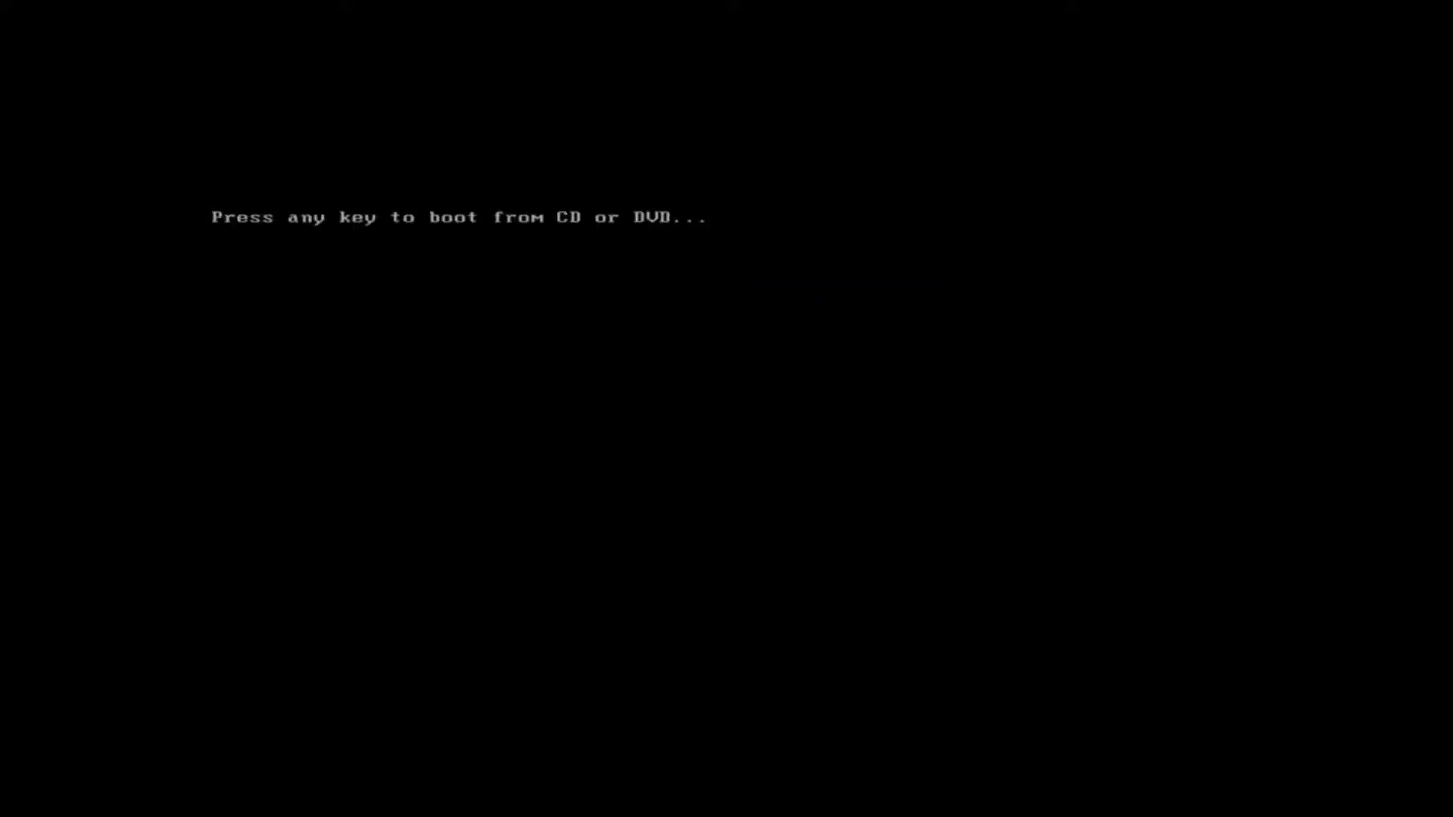
key("Return")
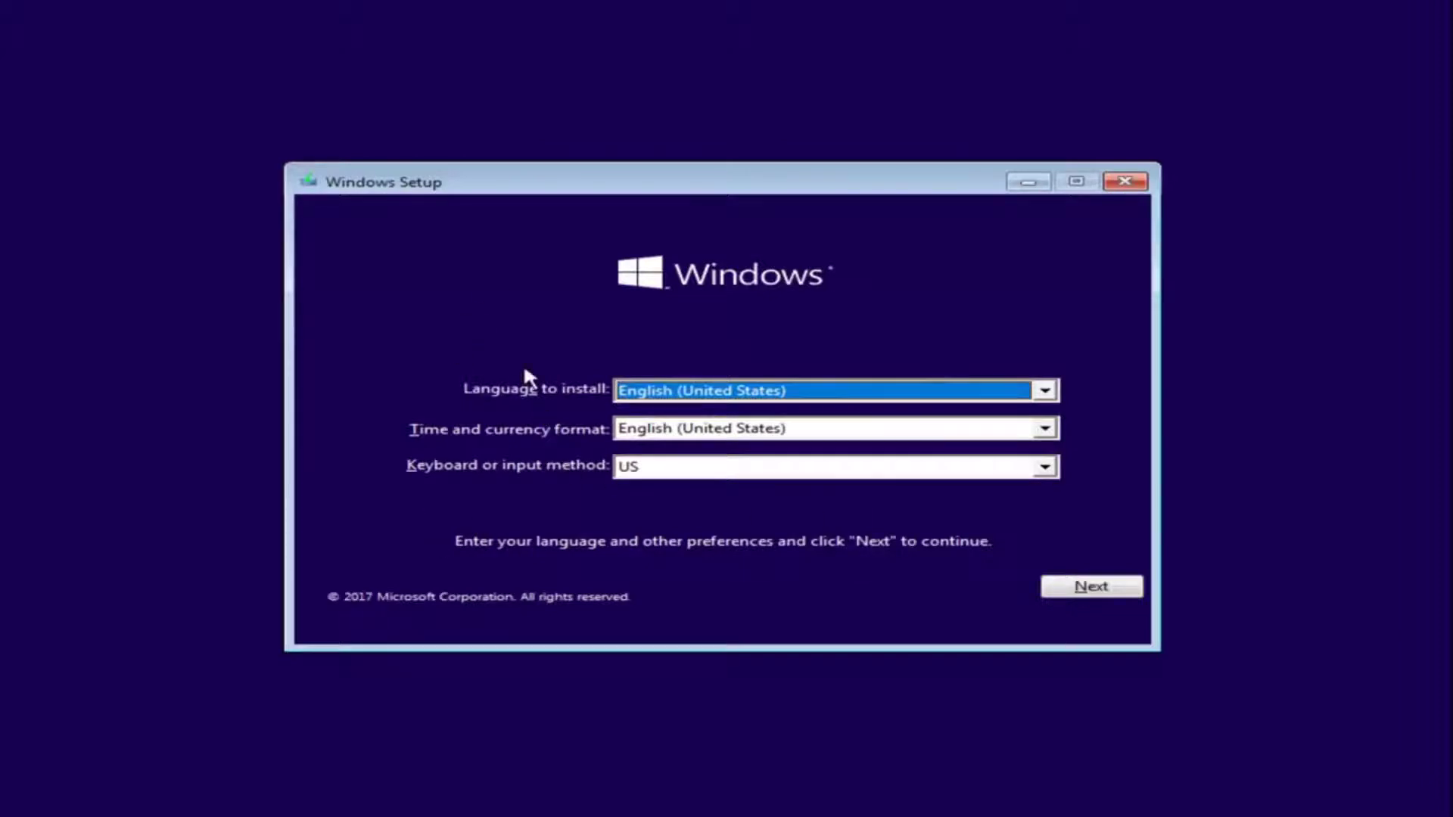
Step: Keep English (United States) language settings and choose Install now
left_click(1052, 588)
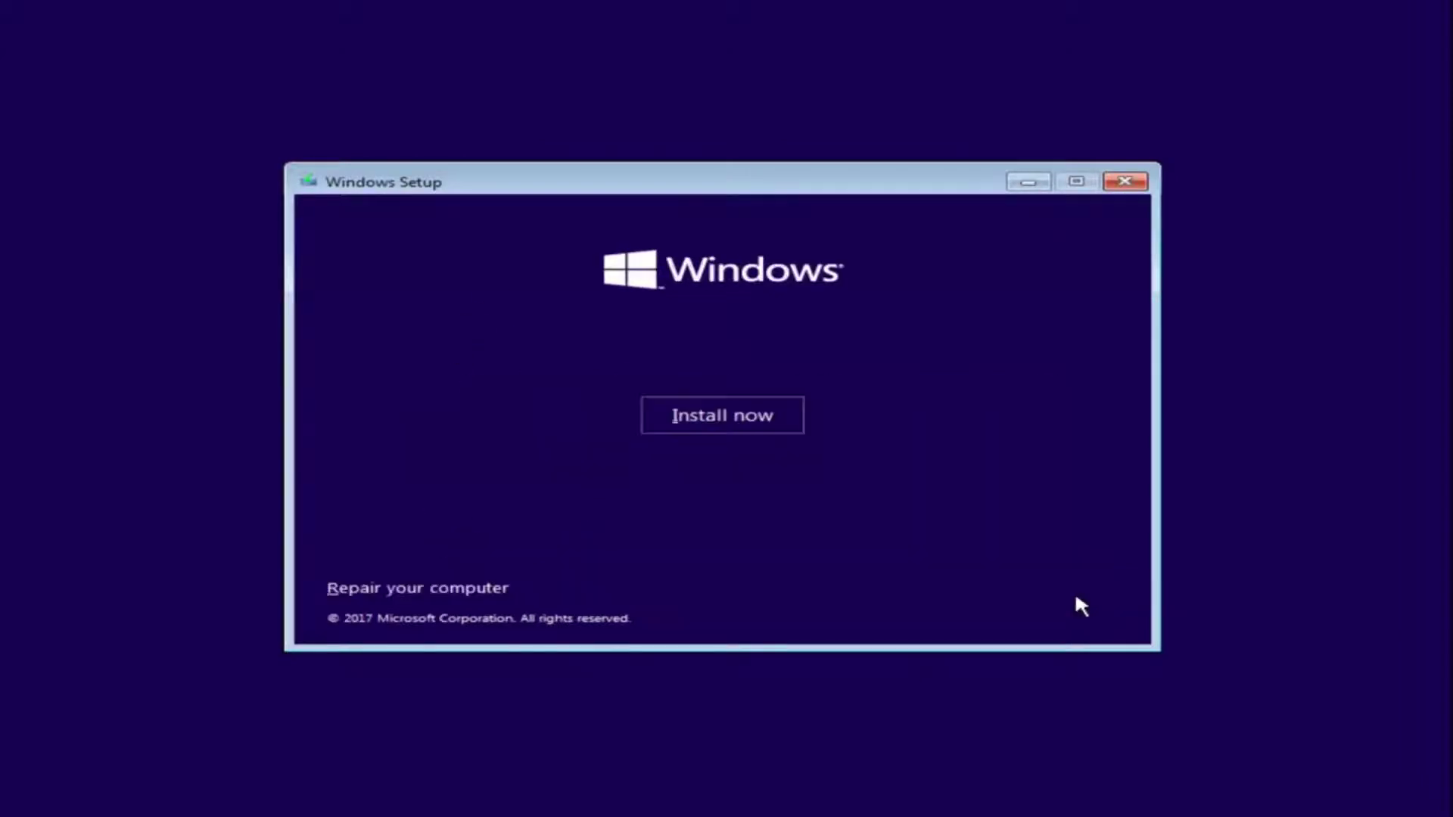
left_click(763, 435)
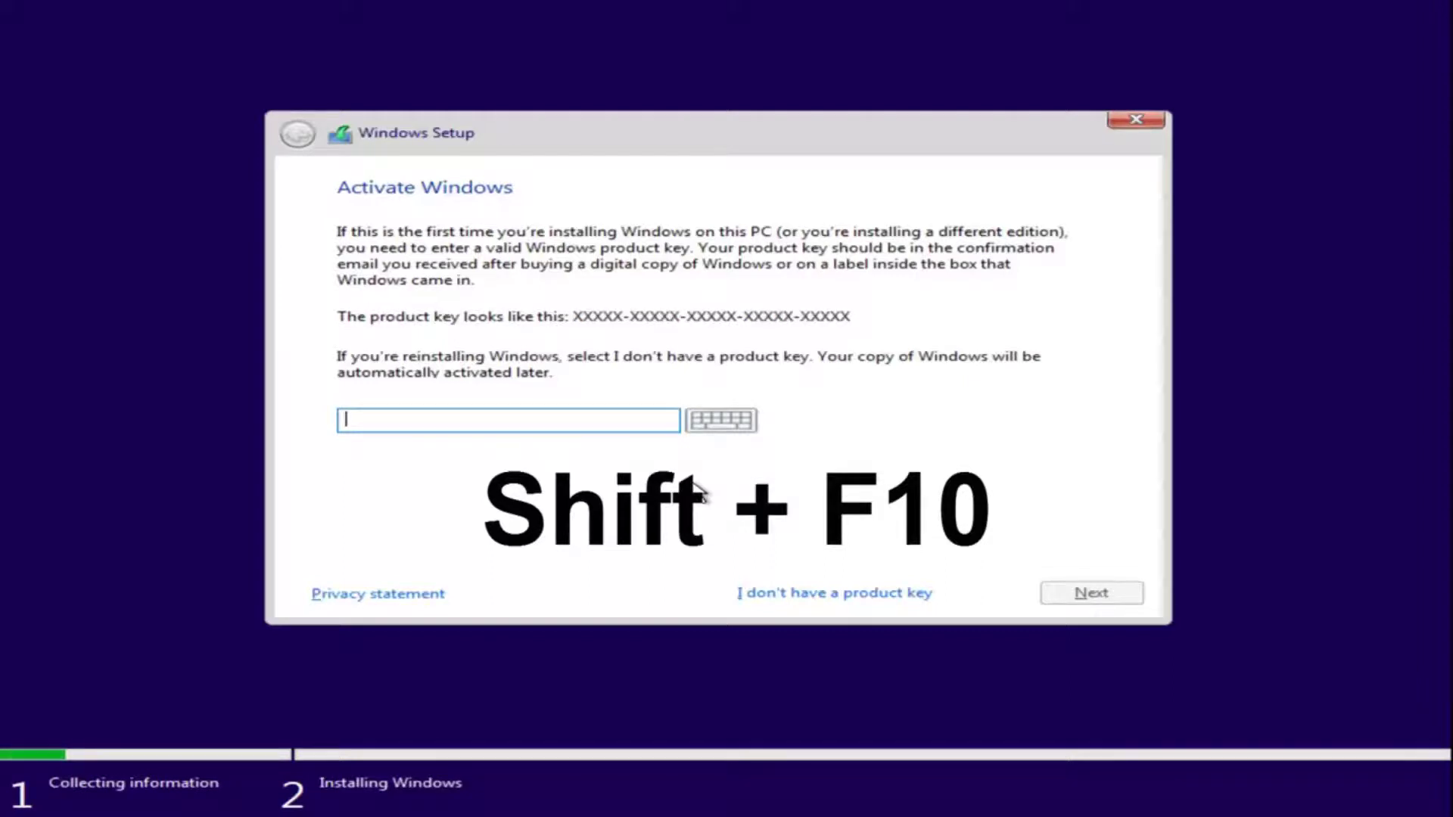
Step: Open an administrator Command Prompt over Setup with Shift+F10 and start DiskPart
key("shift+F10")
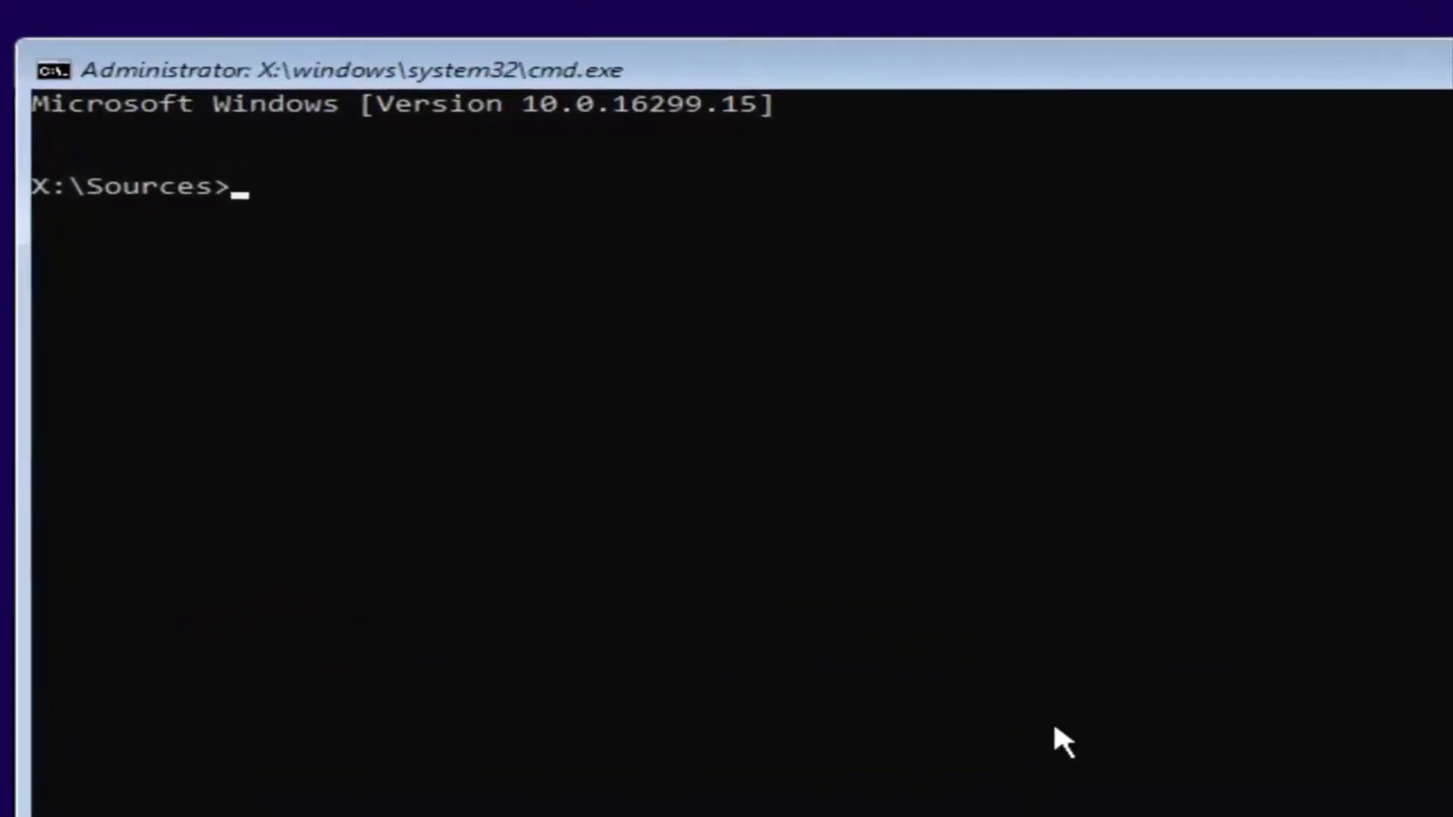
type("disk")
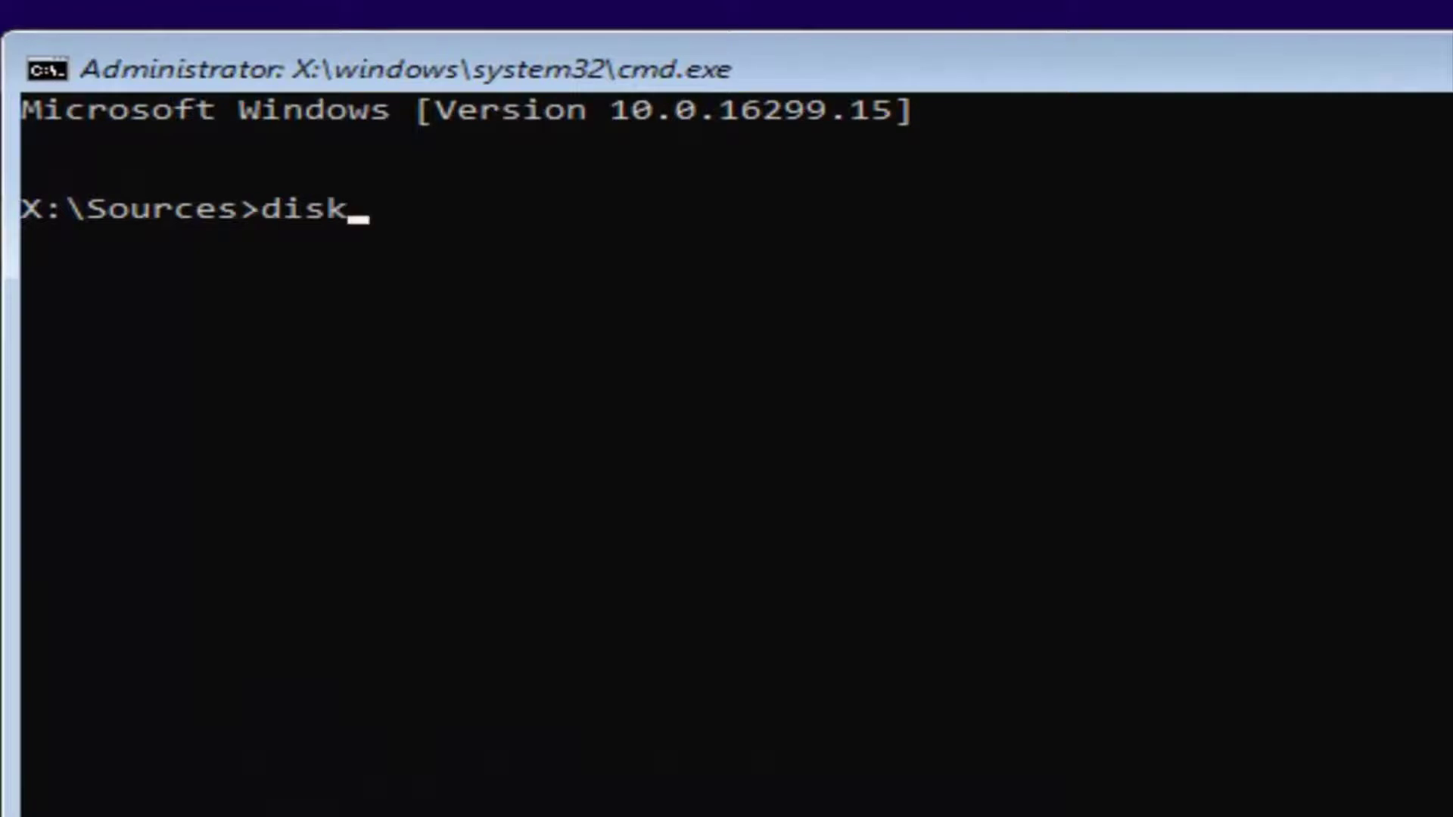
type("part")
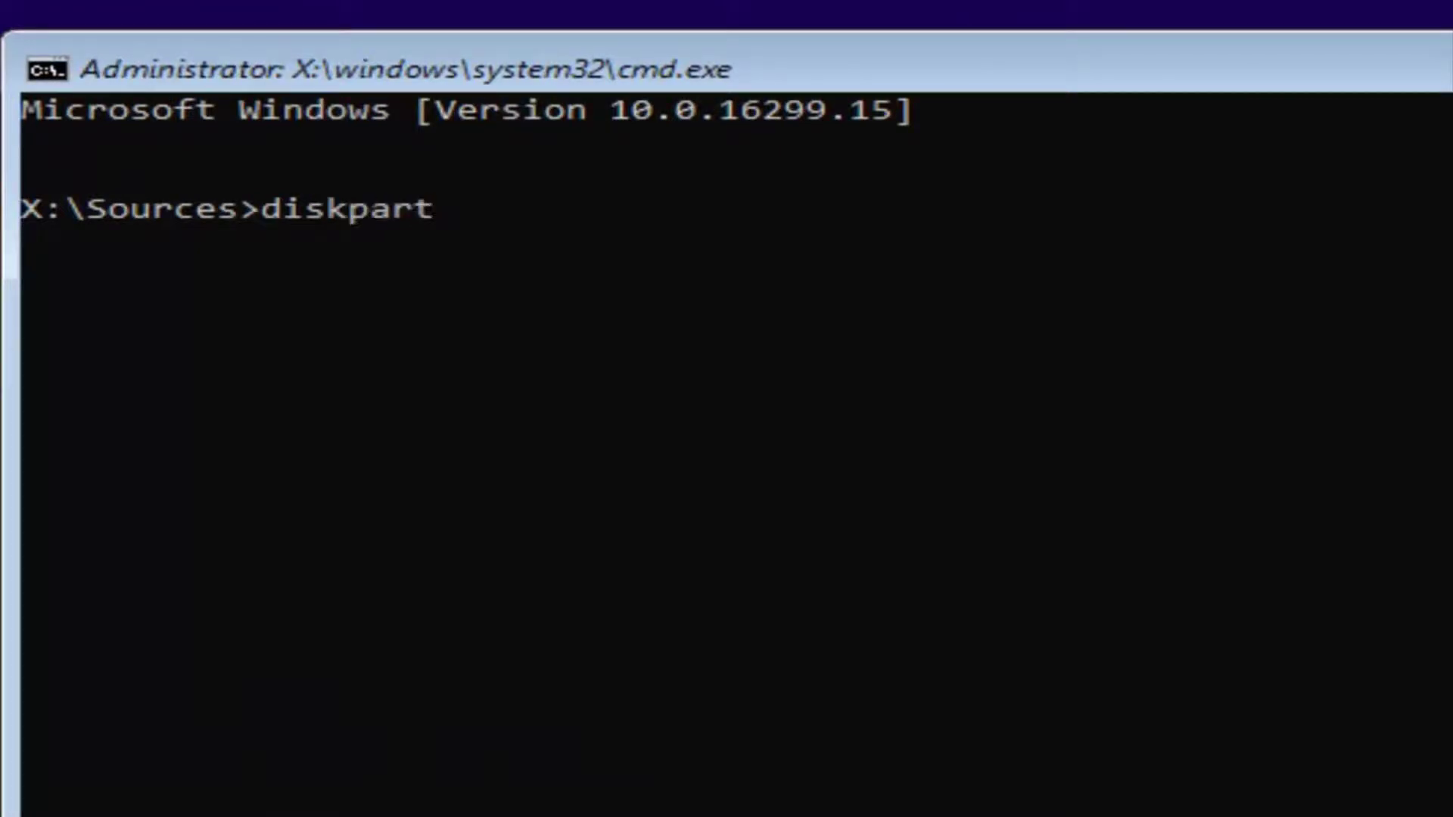
key("Return")
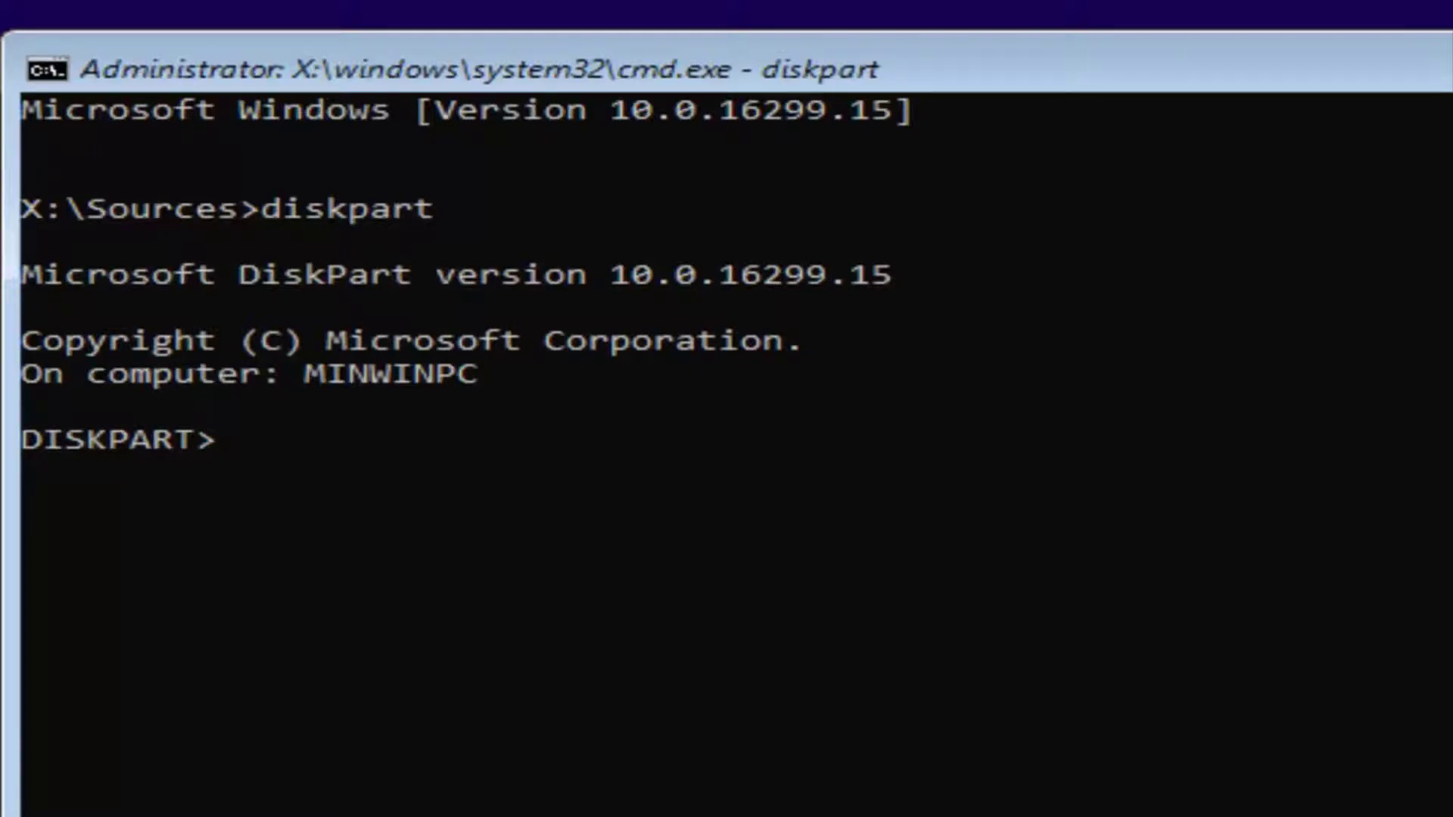
type("list disk")
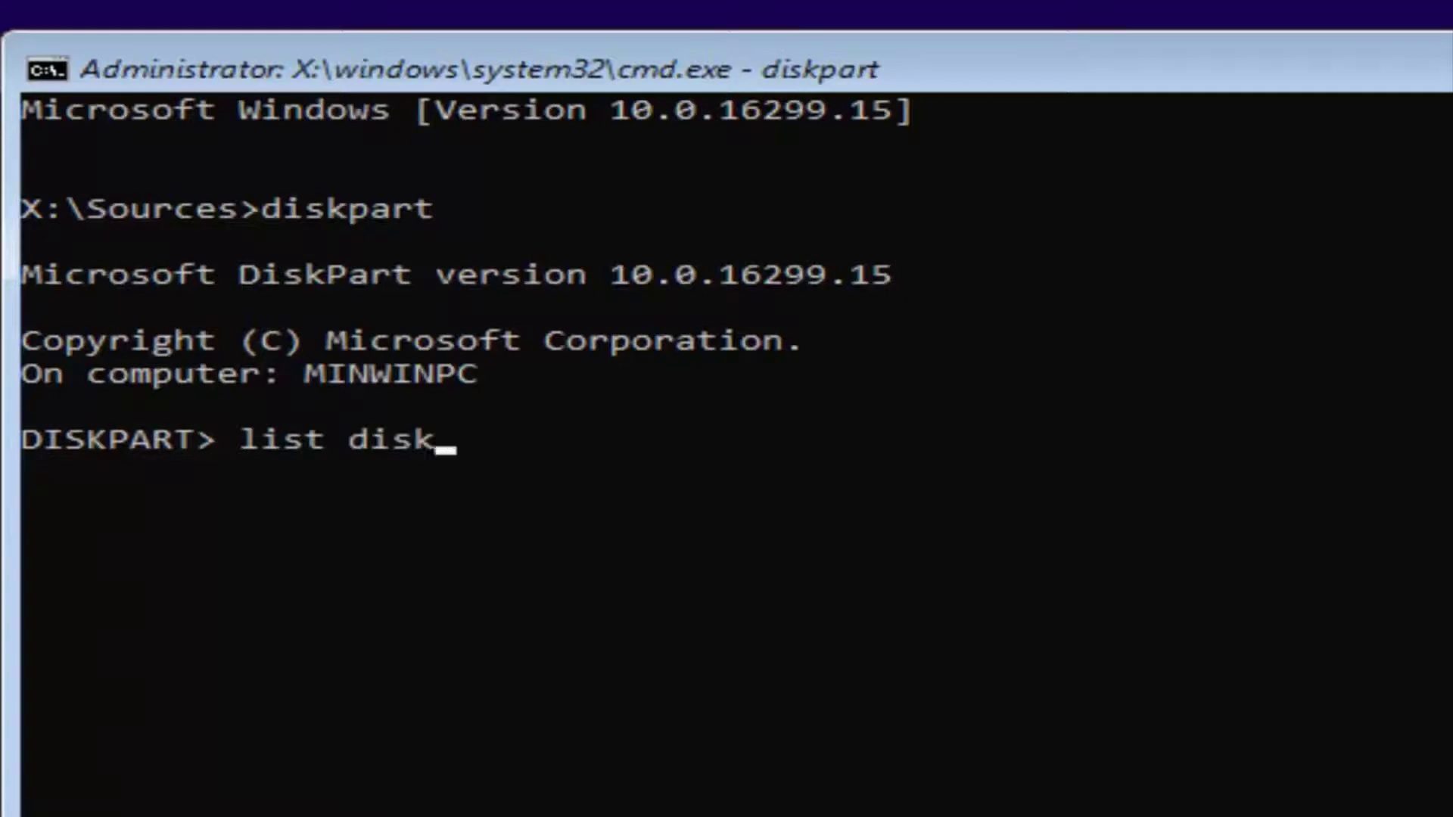
Step: List the disks and select the 25 GB Disk 0 with 'select disk 0'
key("Return")
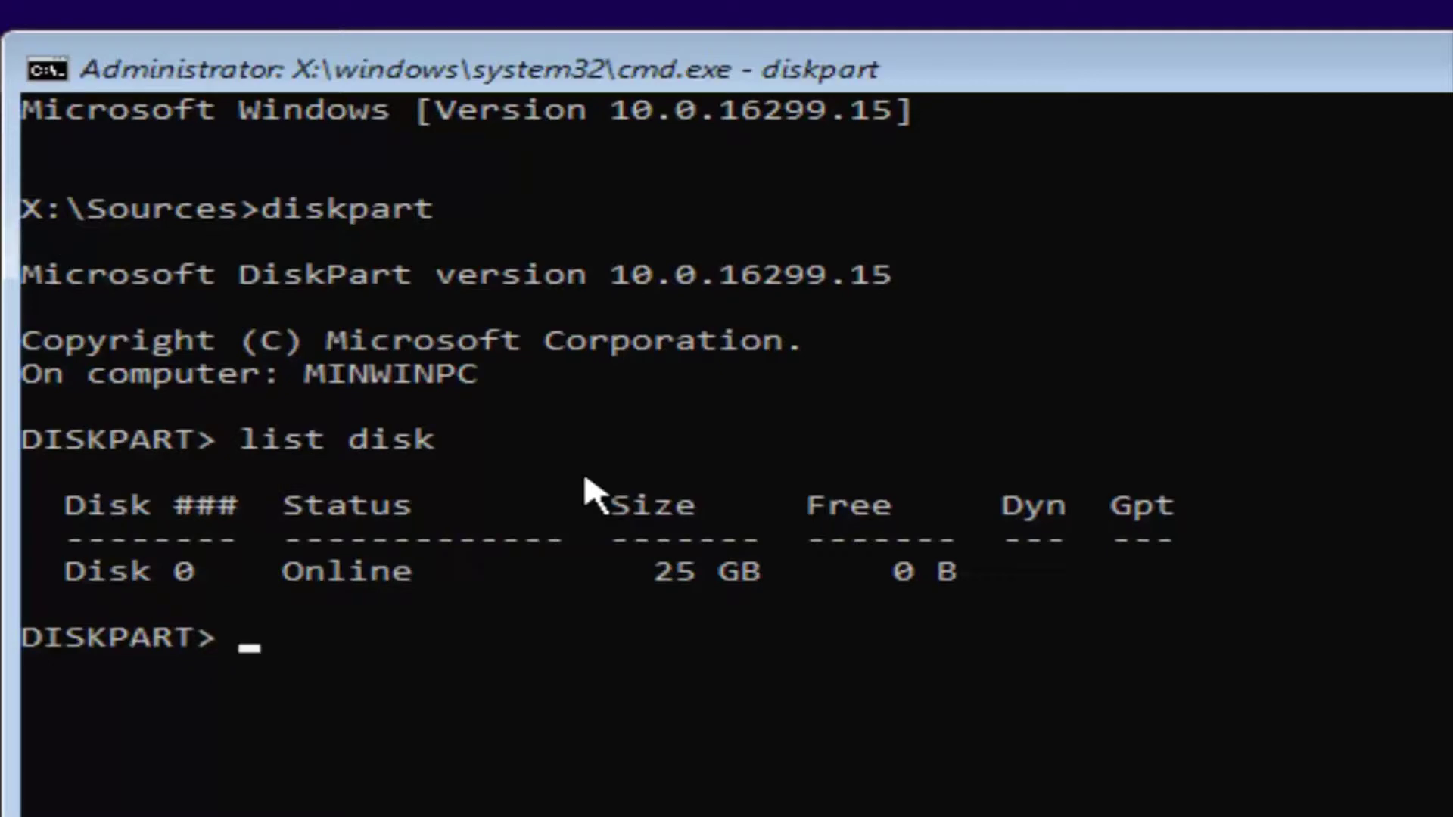
type("select ")
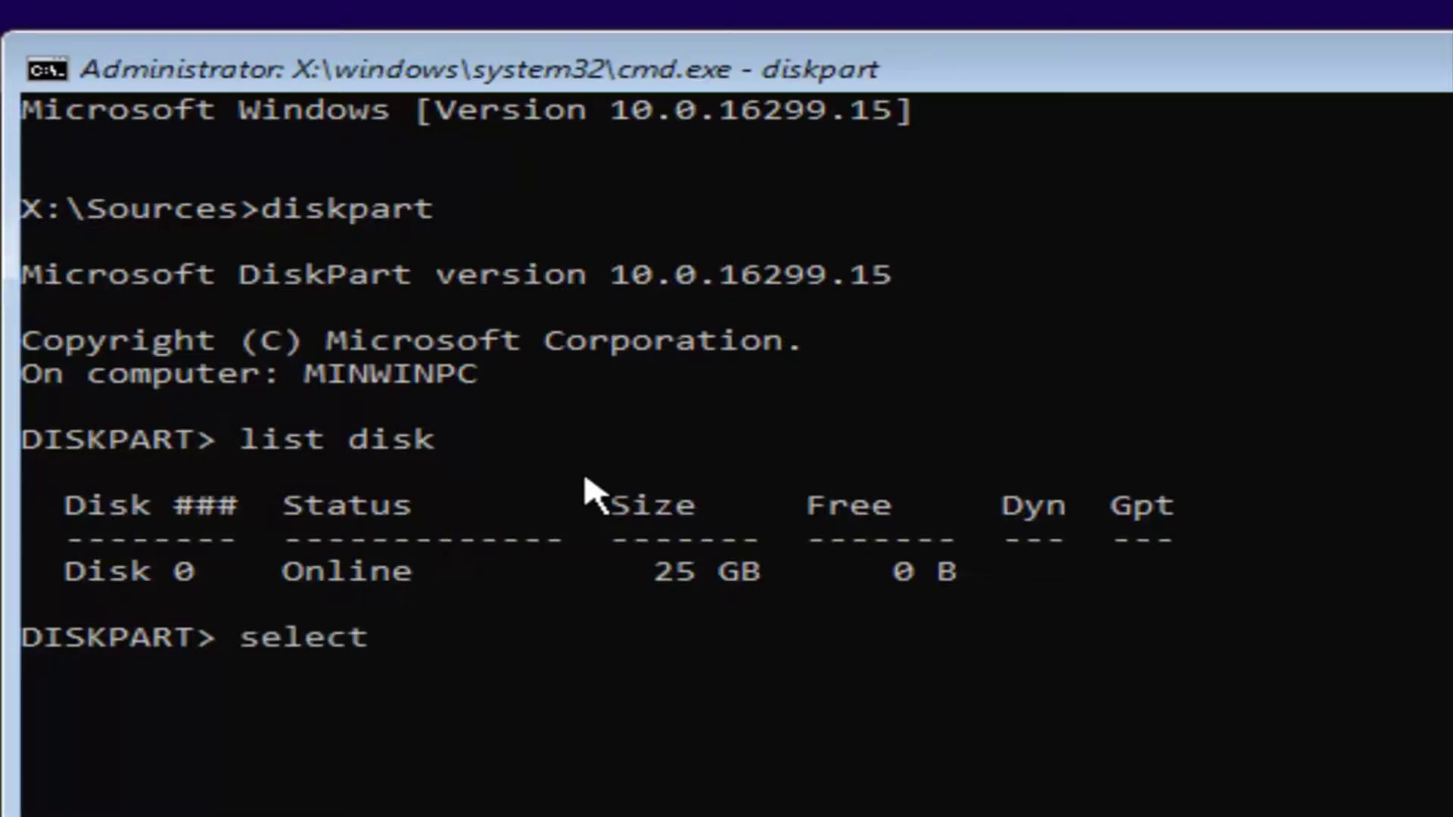
type("disk ")
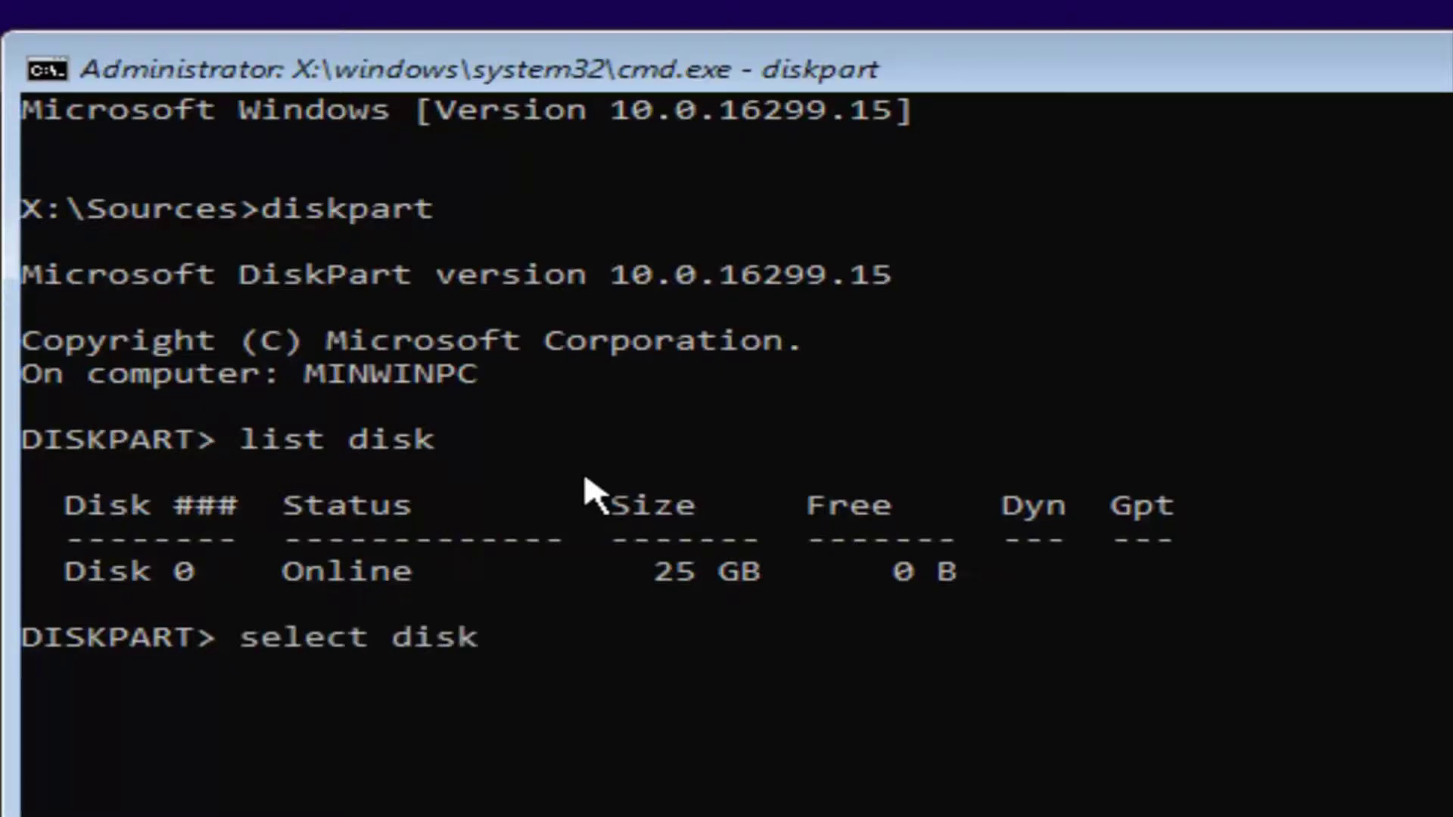
type("0")
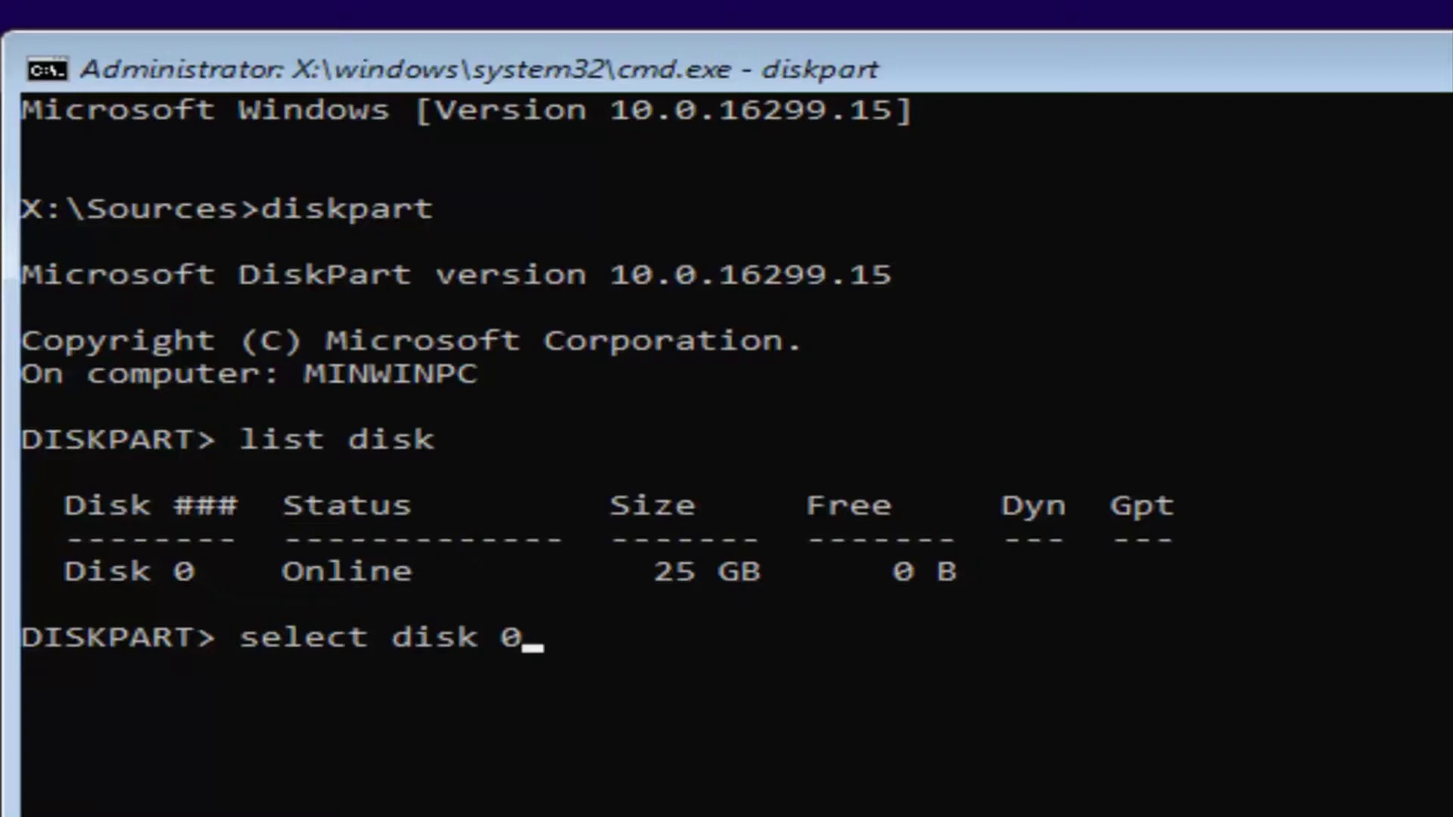
key("Return")
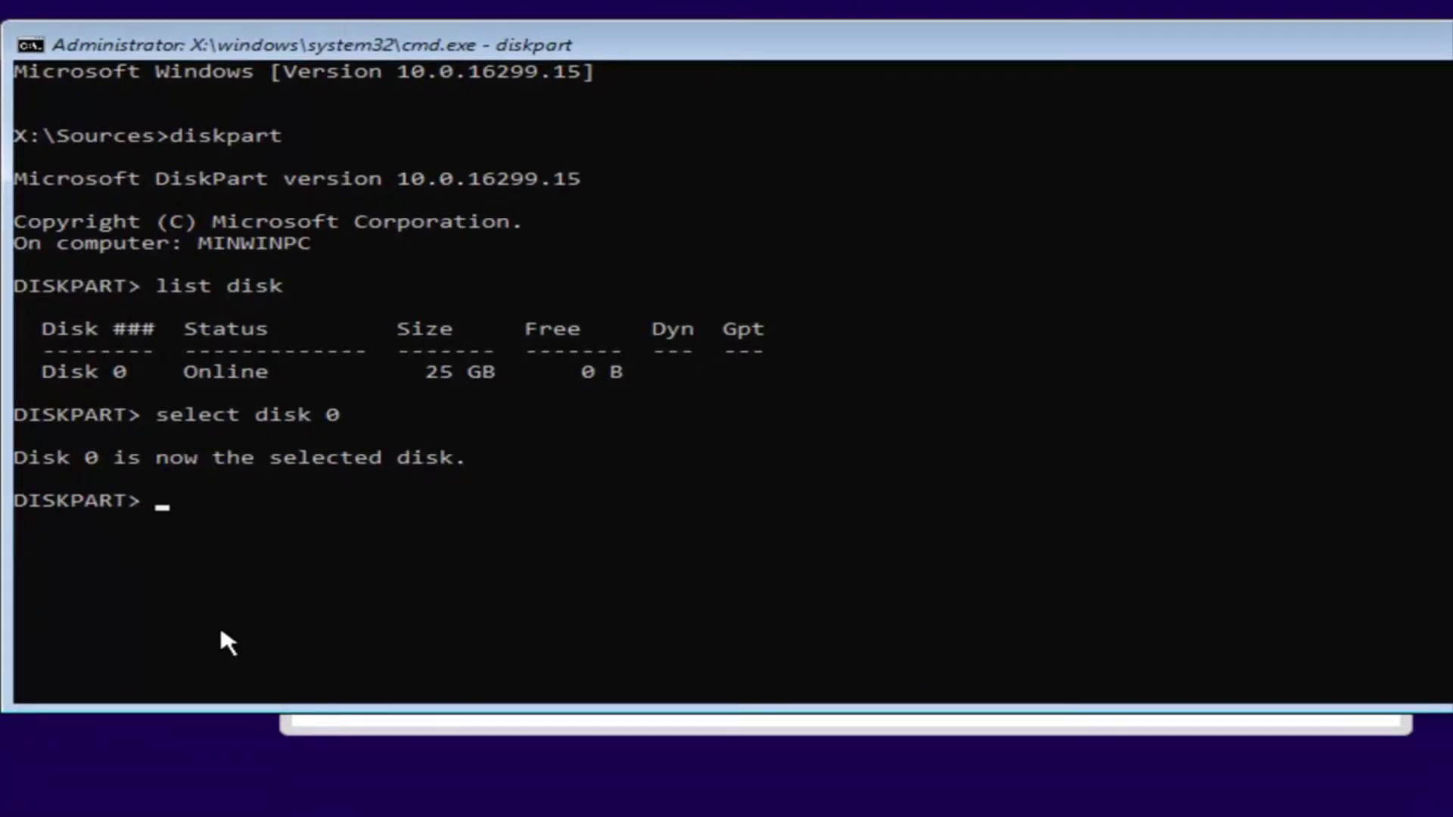
Step: Wipe Disk 0 with 'clean' and convert it to GPT with 'convert GPT'
type("clean")
key("Return")
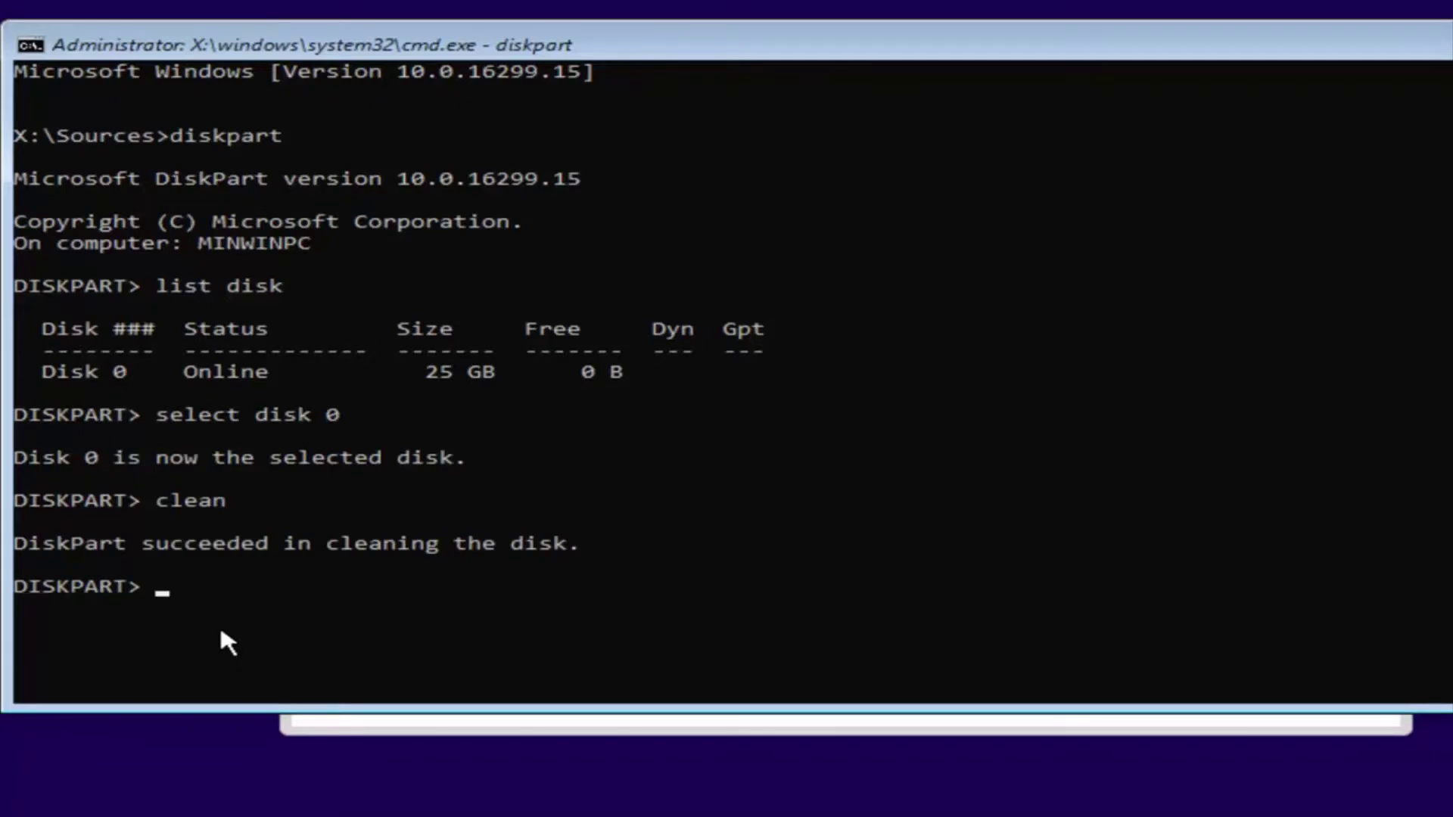
type("convert GT")
key("BackSpace")
type("PT")
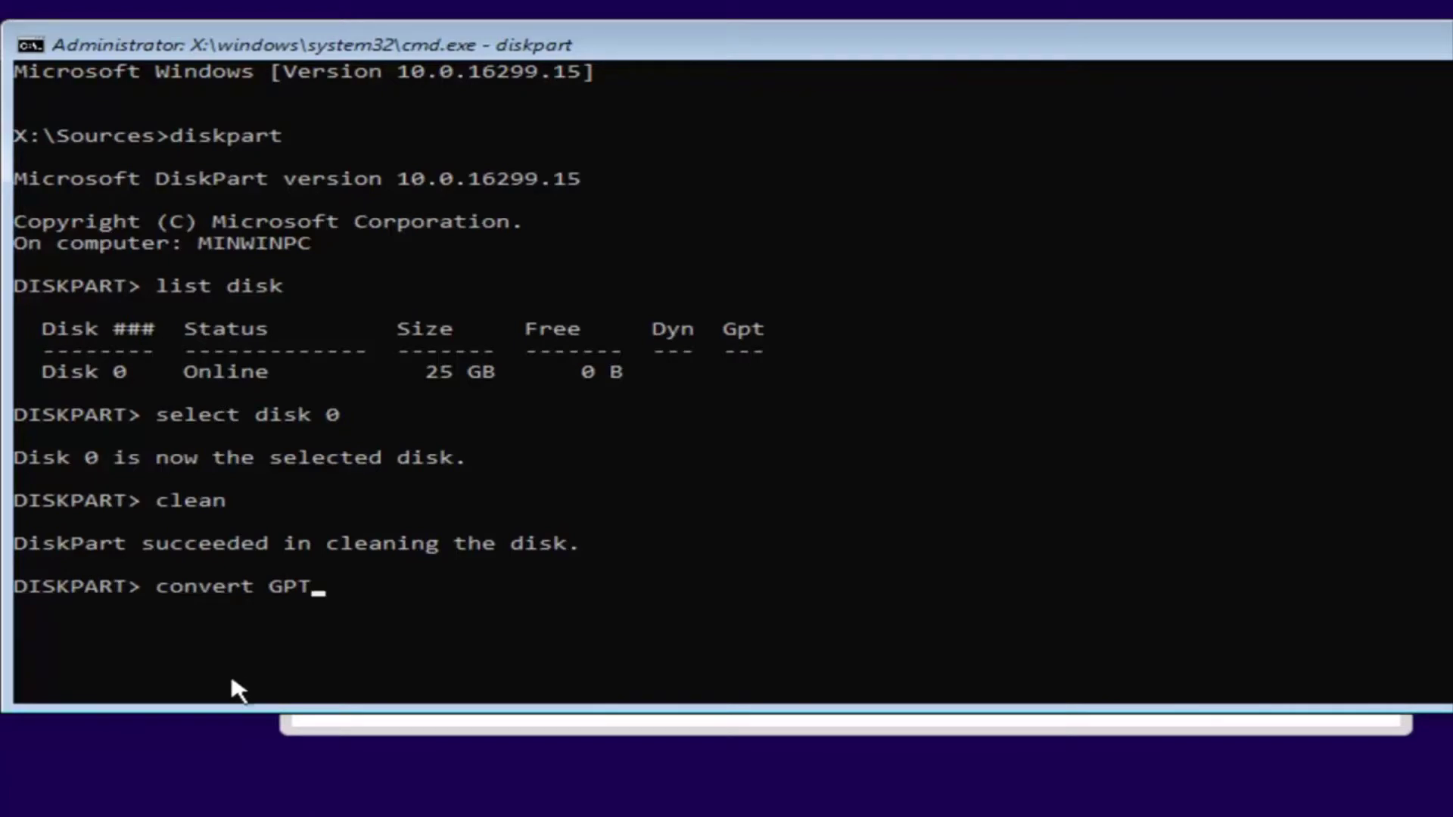
key("Return")
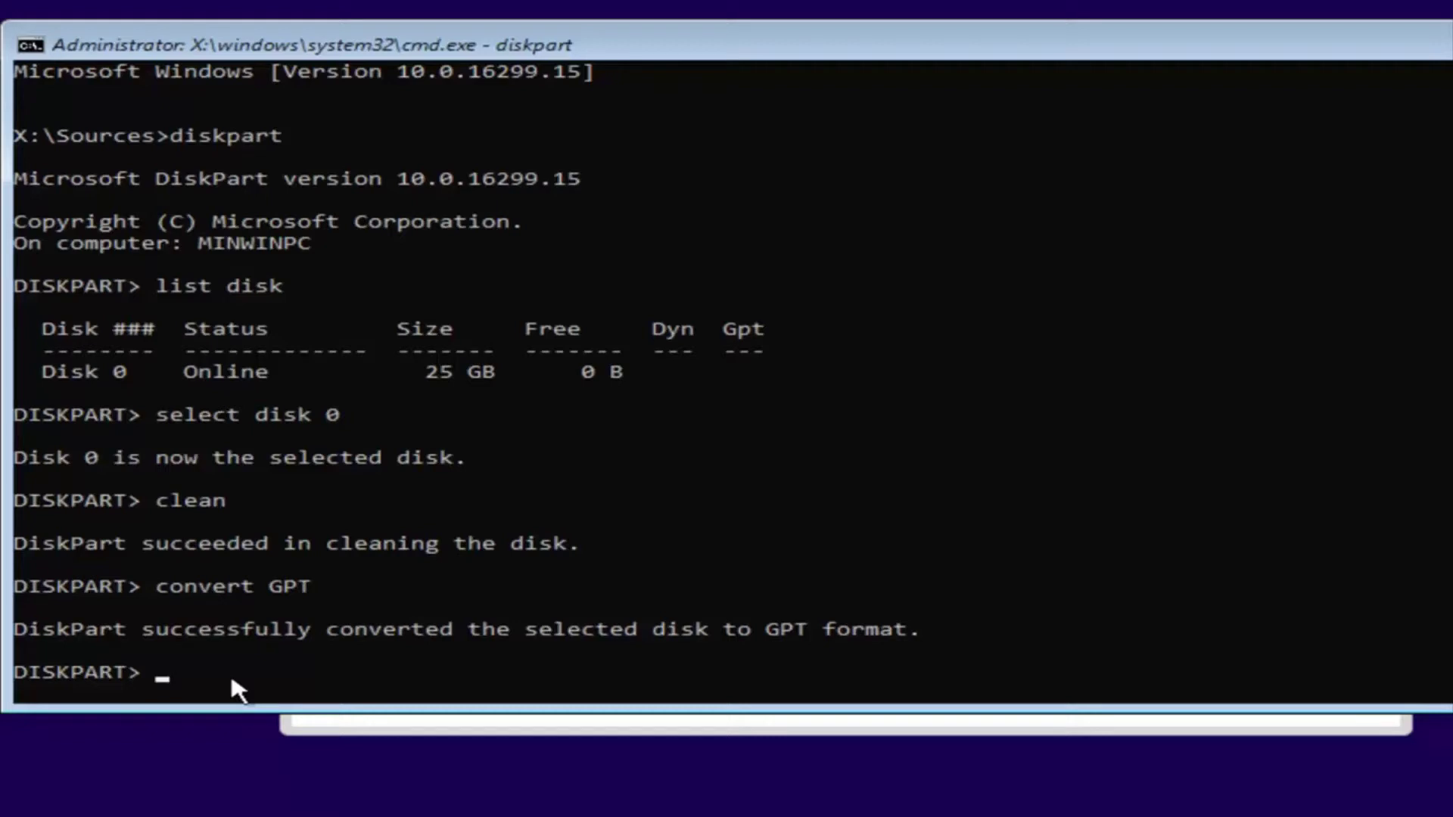
Step: Exit DiskPart and close the Command Prompt to return to Setup
type("exit")
key("Return")
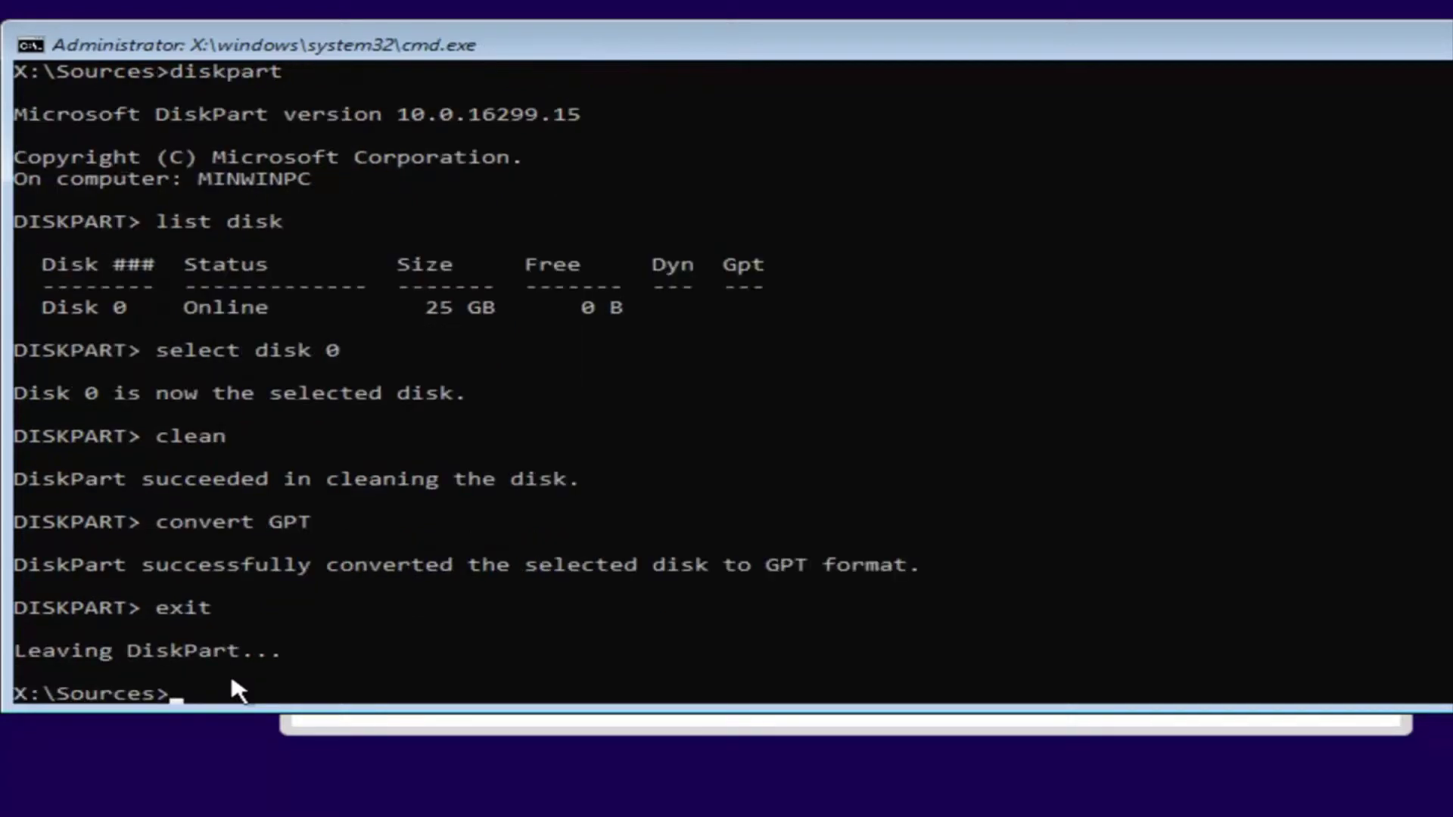
type("exit")
key("Return")
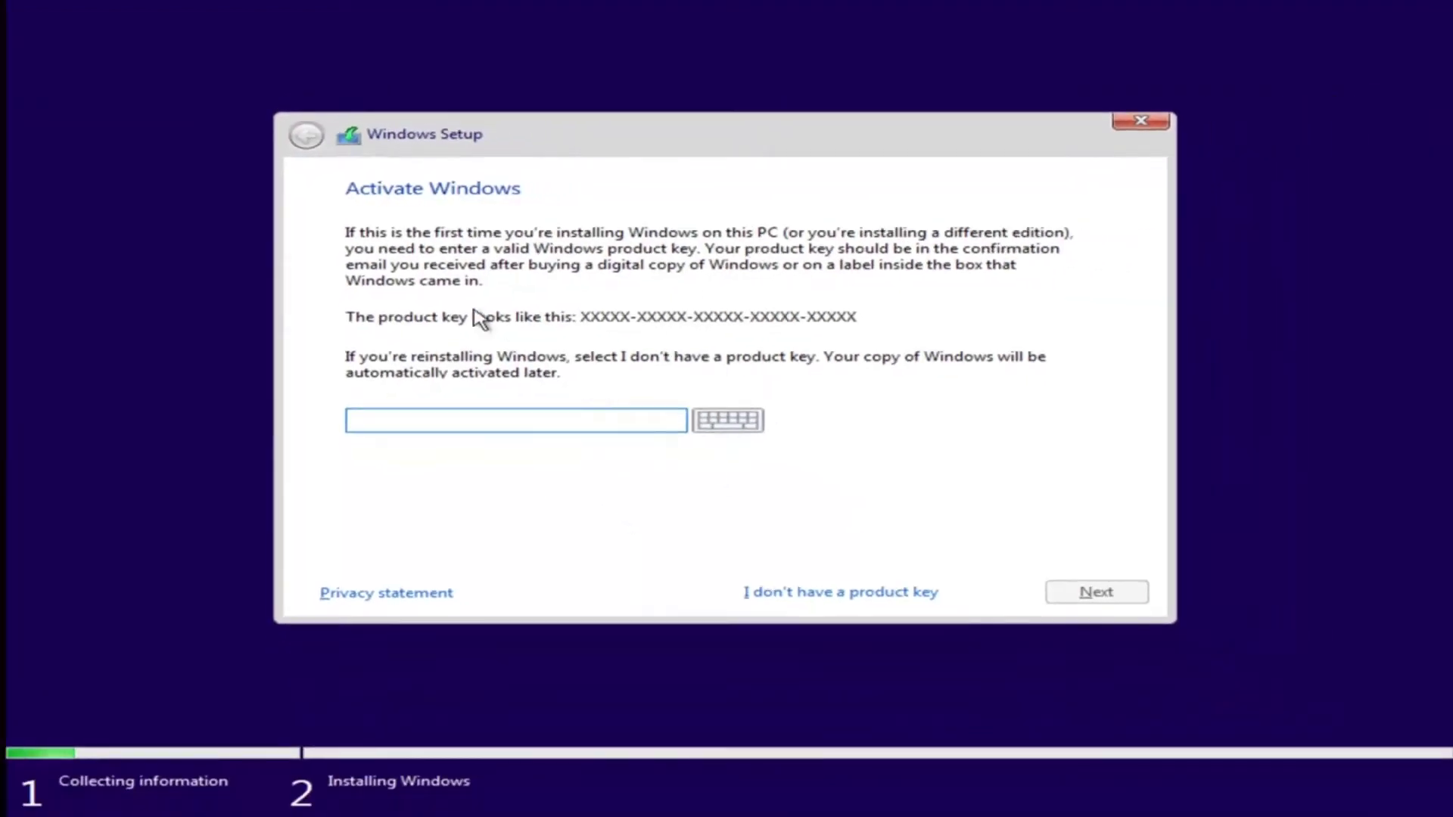
Step: Skip the product key and choose Windows 10 Pro as the edition
left_click(860, 592)
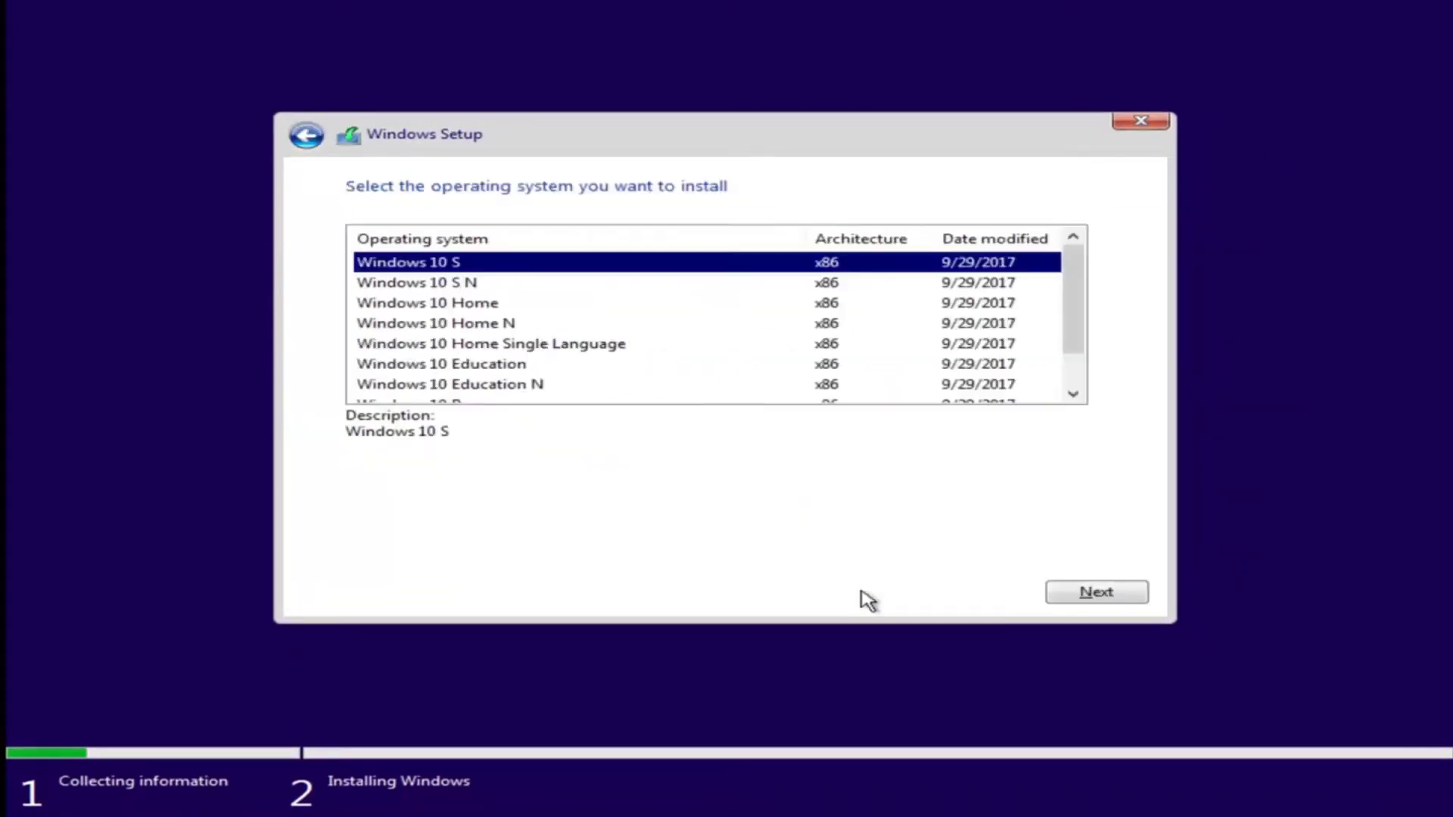
left_click(472, 353)
scroll(465, 364, "down", 1)
left_click(466, 365)
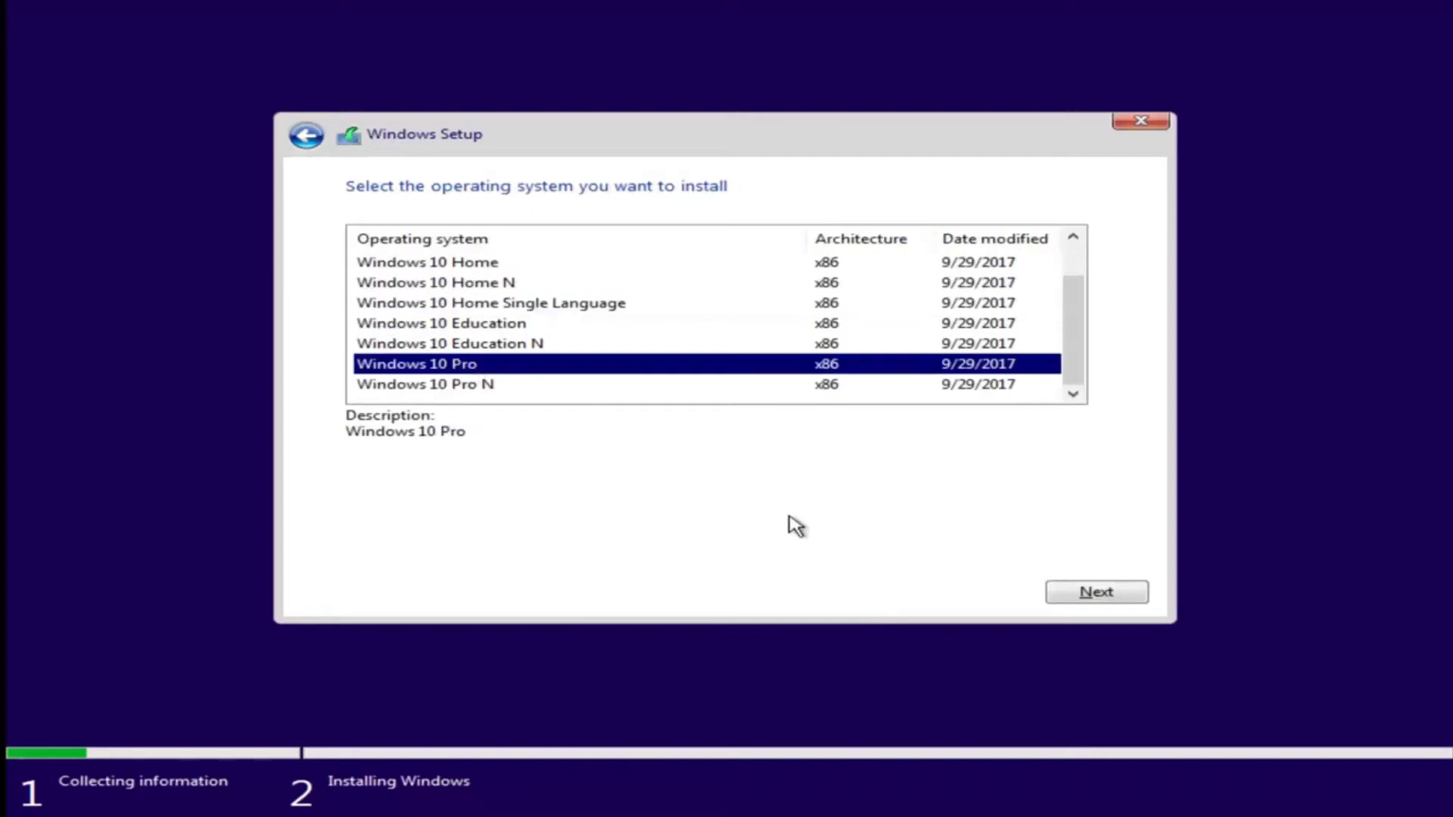
left_click(1052, 592)
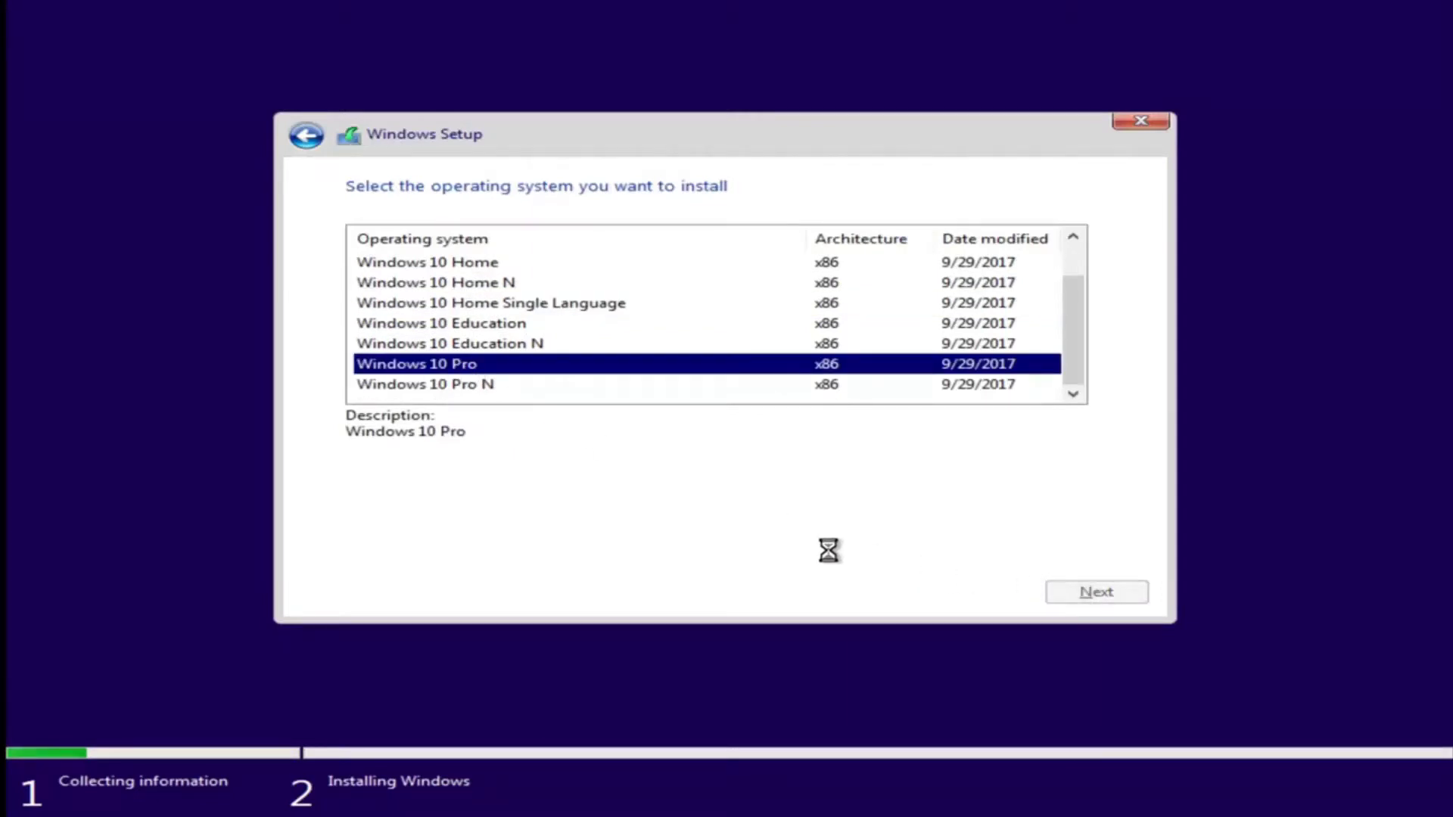
Step: Accept the license and do a Custom install onto Drive 0's unallocated space
left_click(442, 545)
left_click(447, 551)
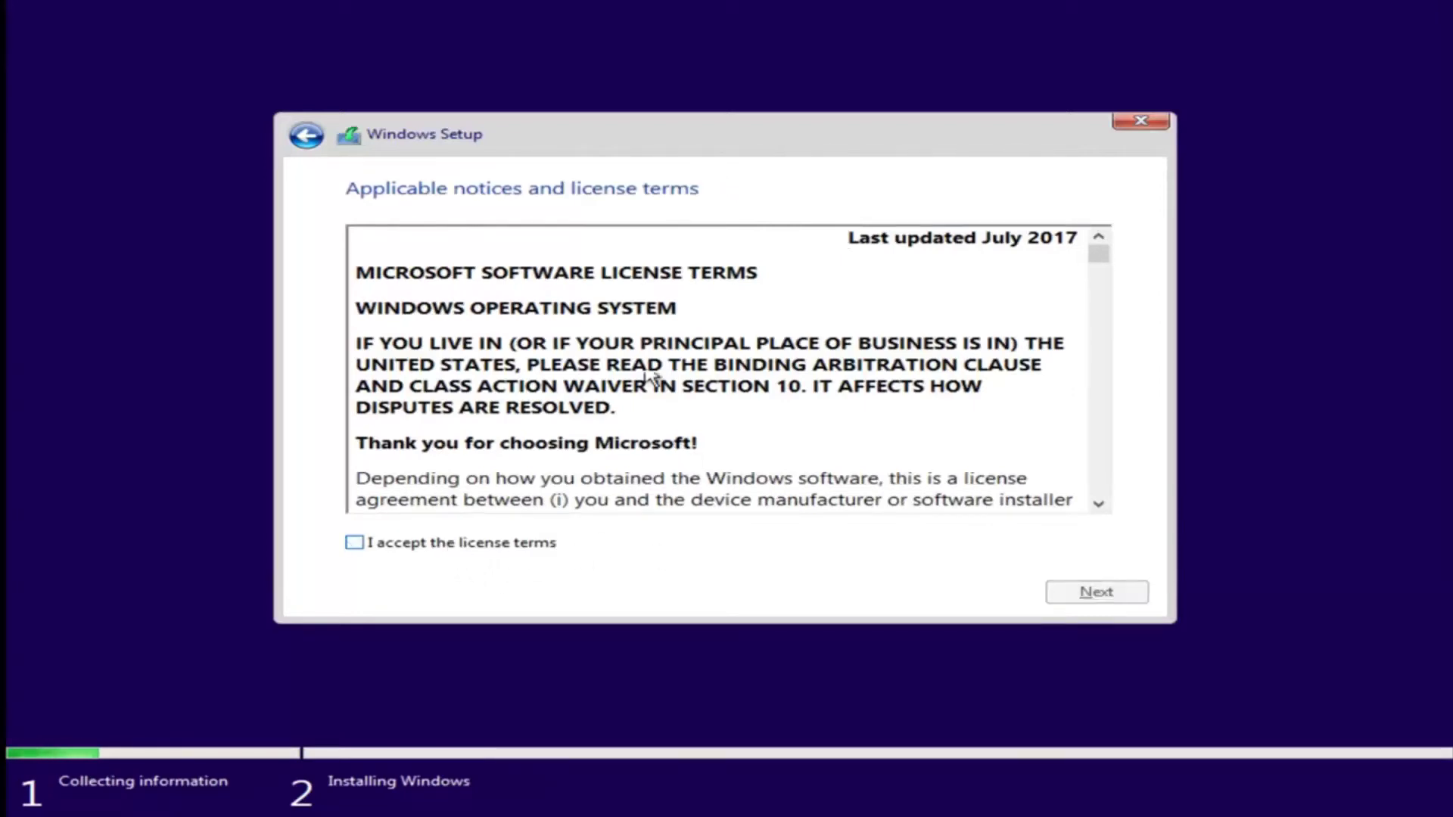
left_click(355, 544)
left_click(1093, 597)
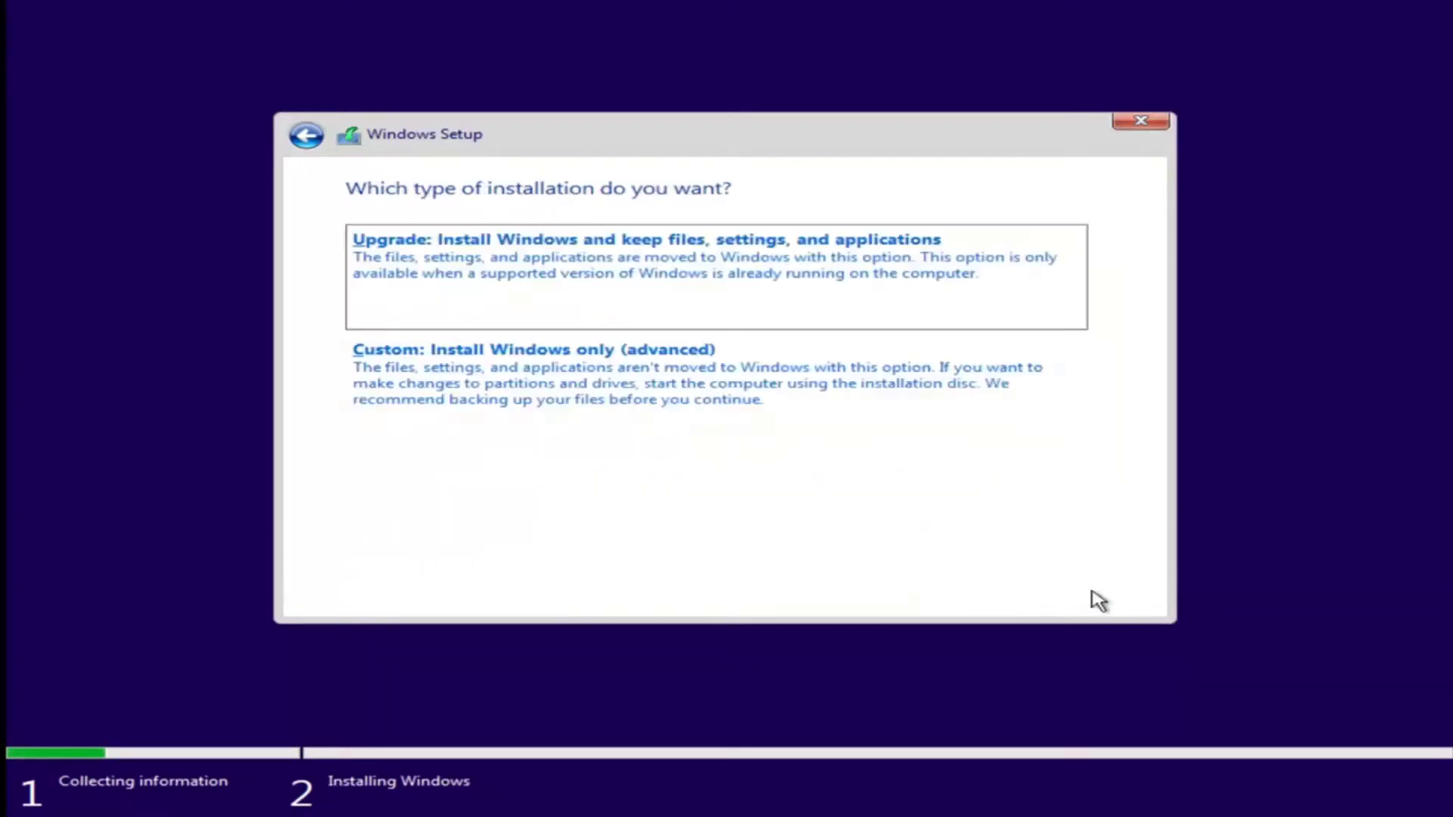
left_click(513, 391)
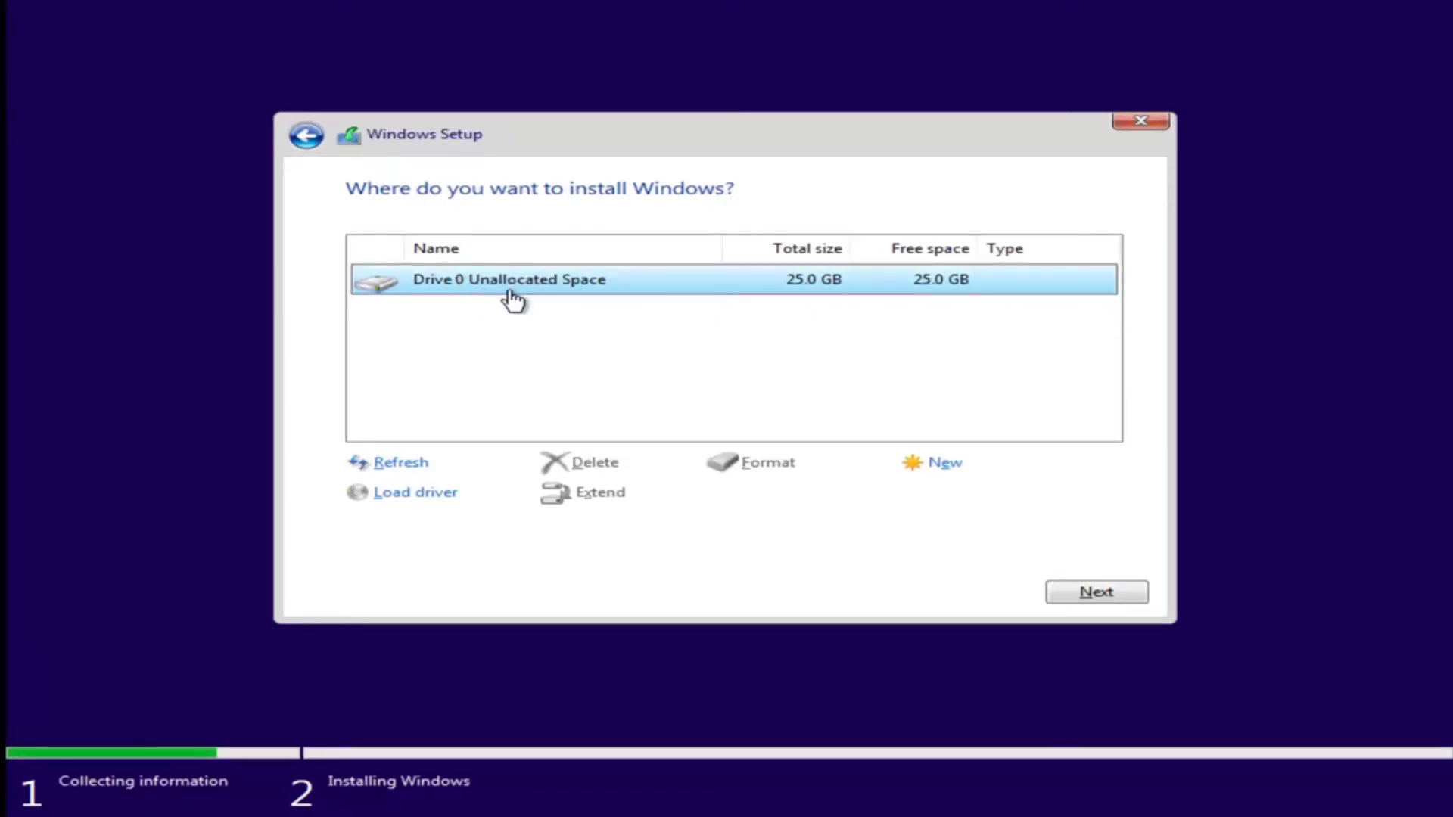
left_click(1089, 591)
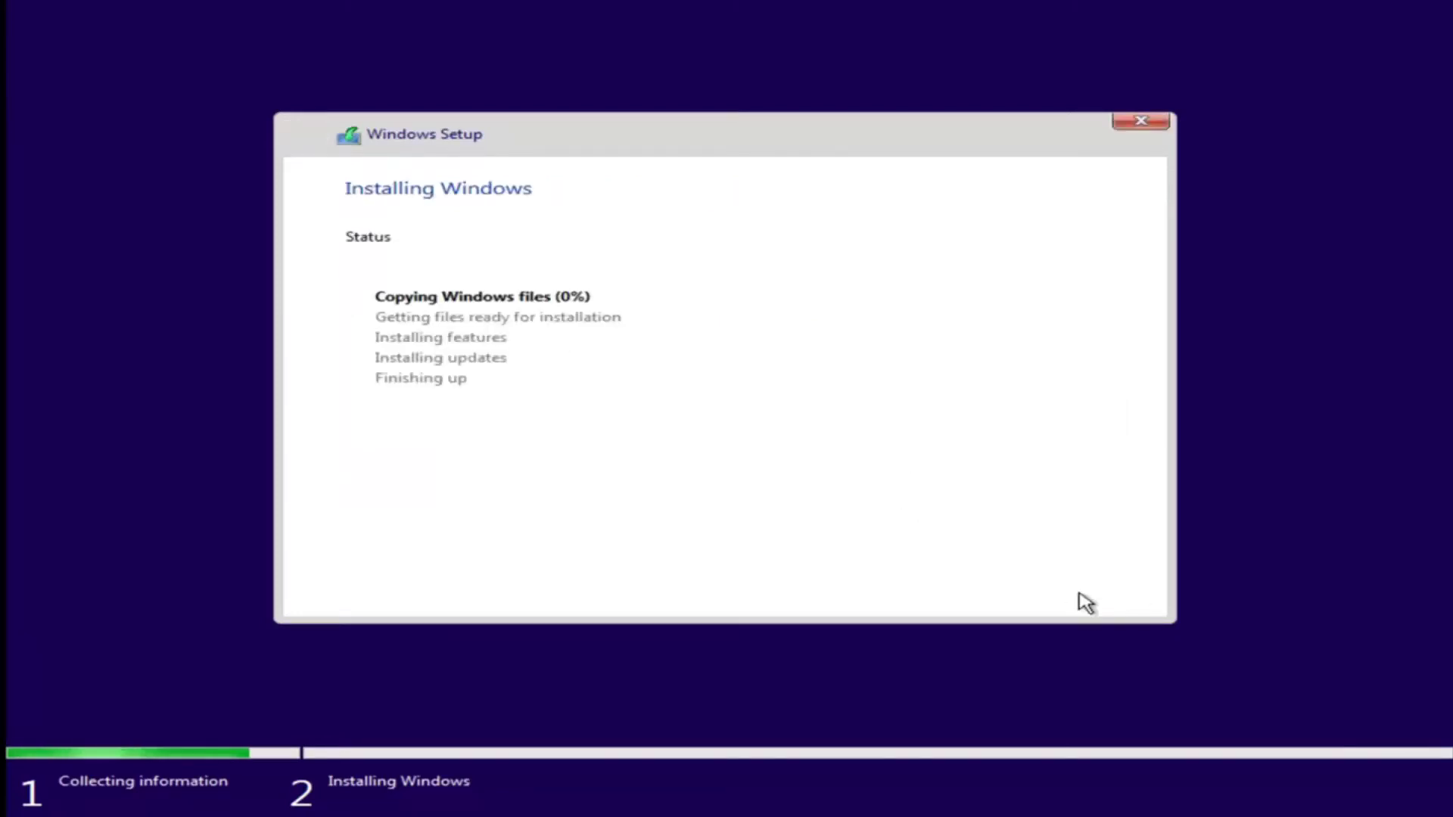